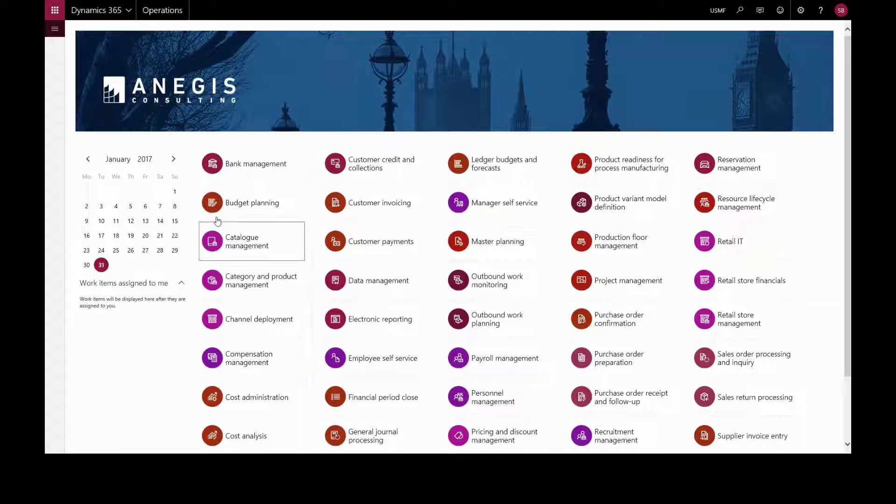
# Open the Customer groups page under Sales ledger setup from the navigation pane
pyautogui.click(57, 31)
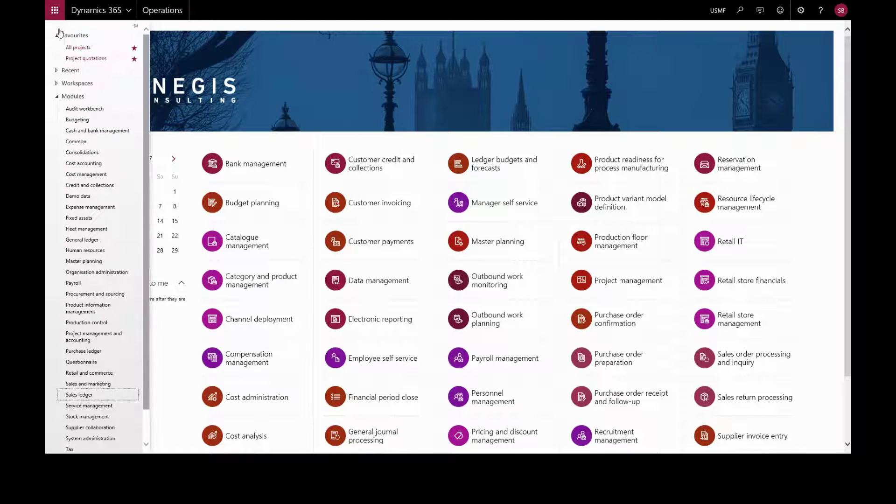
pyautogui.click(84, 397)
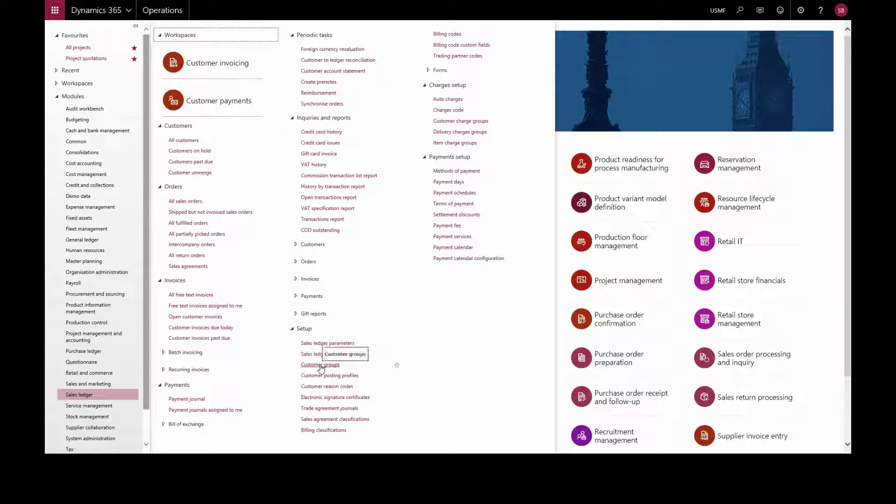
pyautogui.click(321, 365)
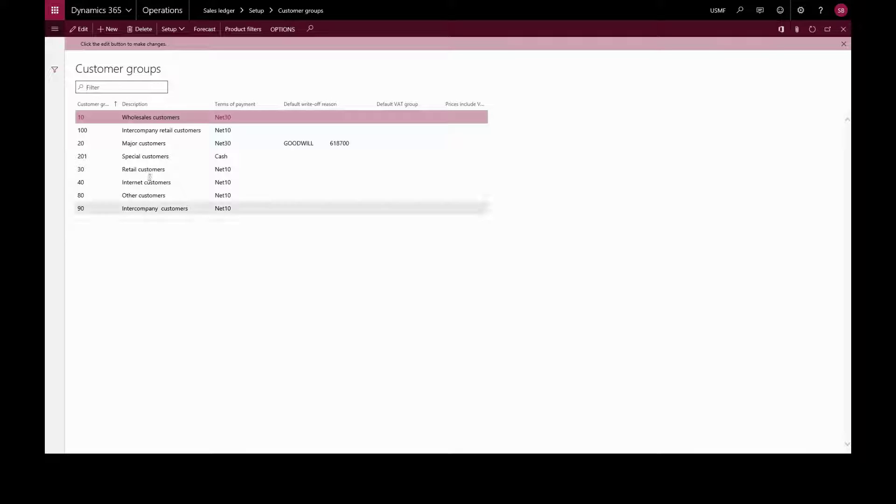
# Add customer group 123, 'Direct sales', with Cash as its terms of payment
pyautogui.click(107, 29)
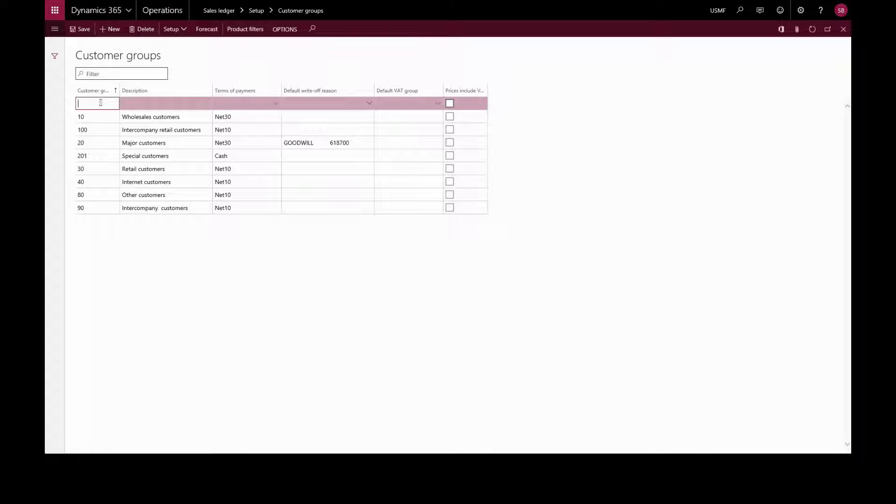
pyautogui.write('123')
pyautogui.click(146, 103)
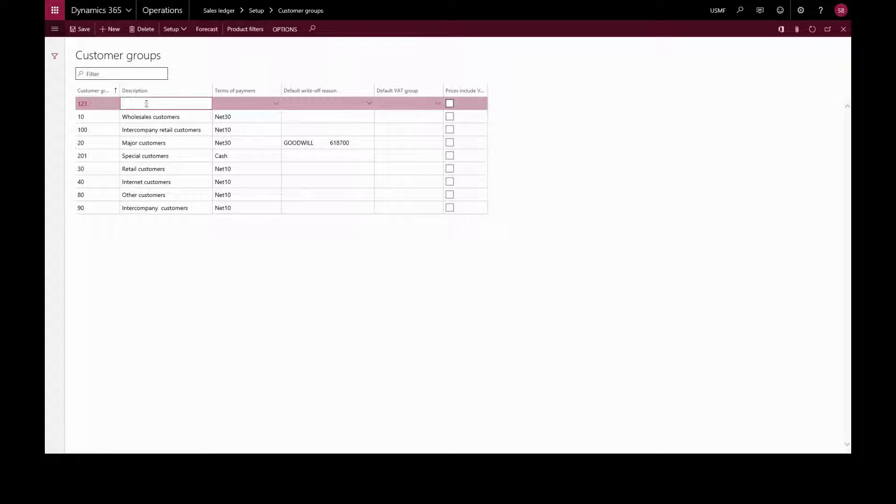
pyautogui.write('Direct sales')
pyautogui.click(275, 106)
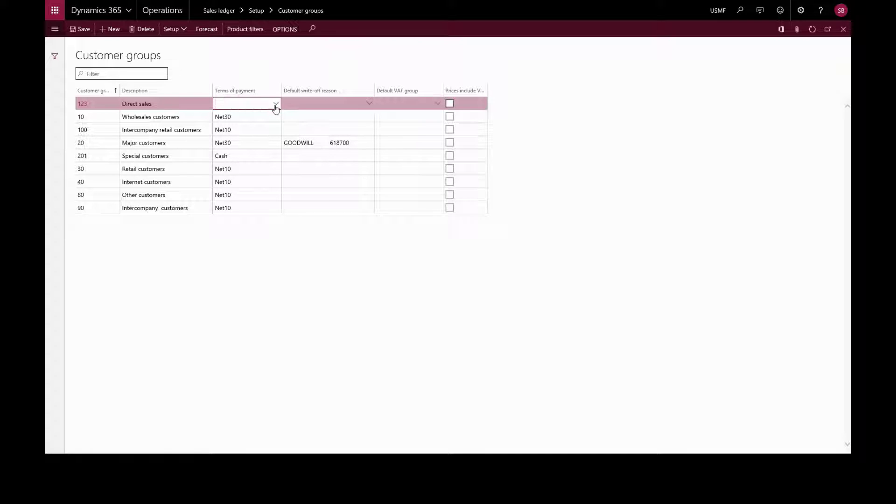
pyautogui.click(276, 105)
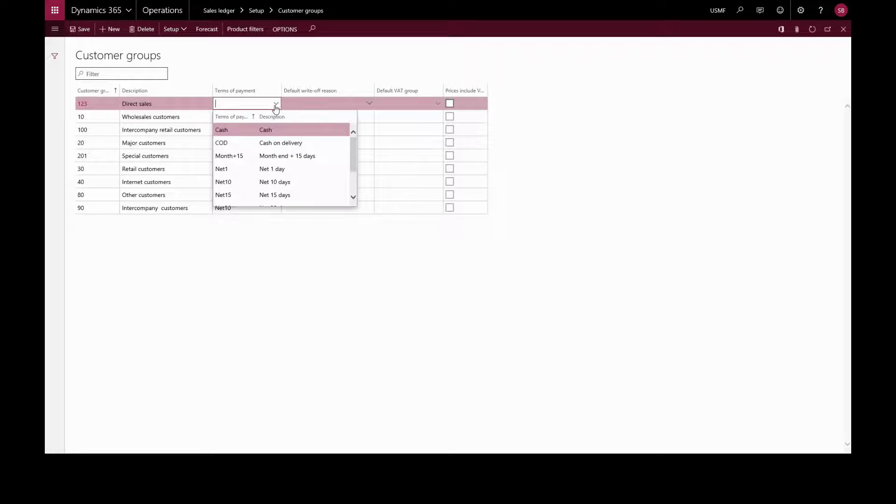
pyautogui.click(269, 131)
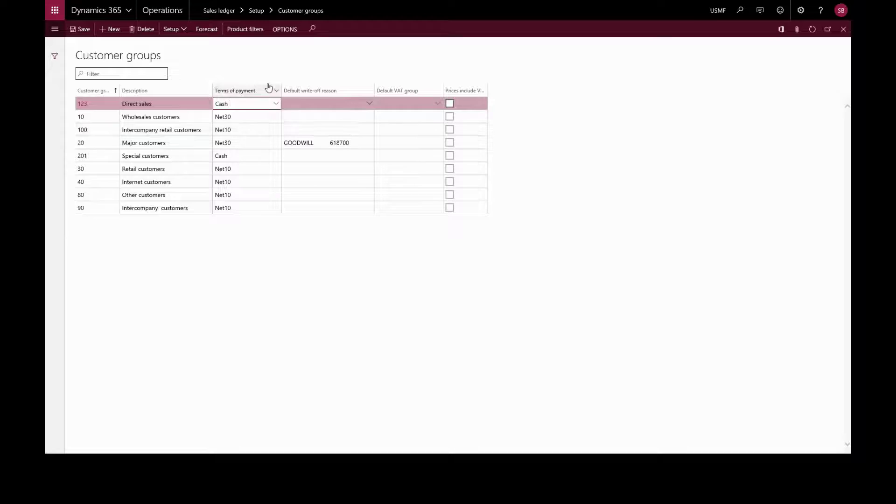
pyautogui.click(176, 31)
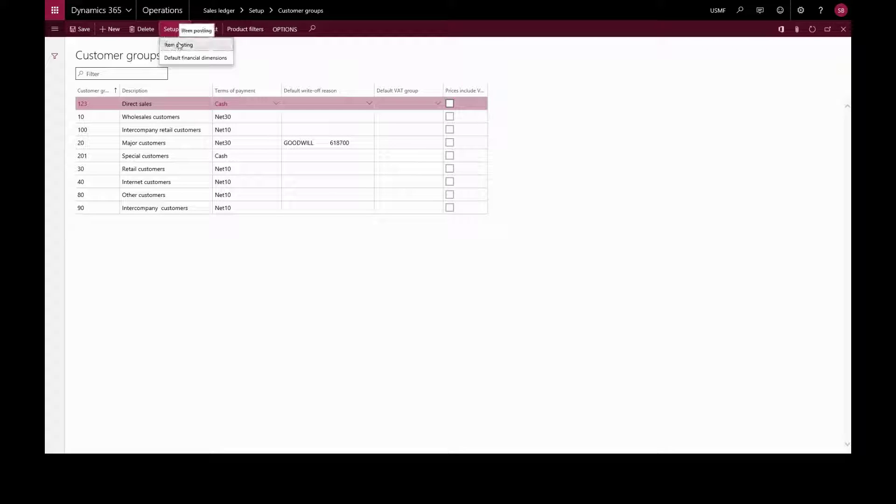
# Add a Cost of units, invoiced item posting line with item code Category and empty relation
pyautogui.click(181, 46)
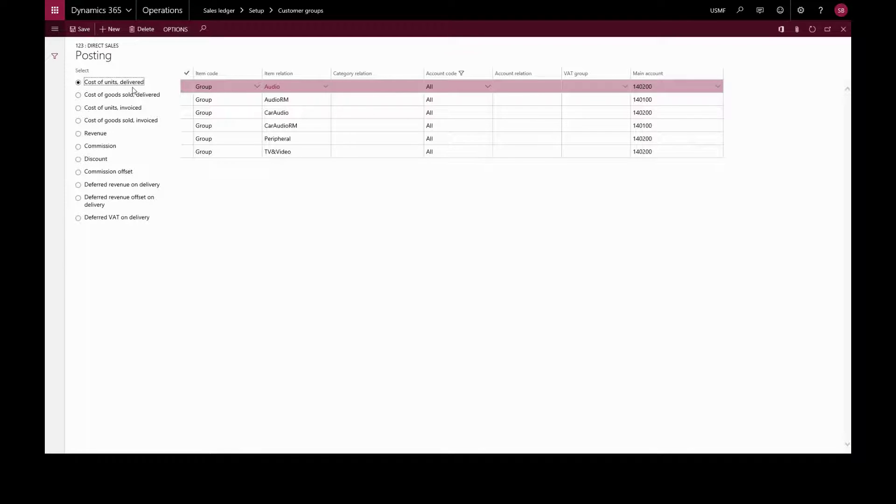
pyautogui.click(109, 110)
pyautogui.click(113, 29)
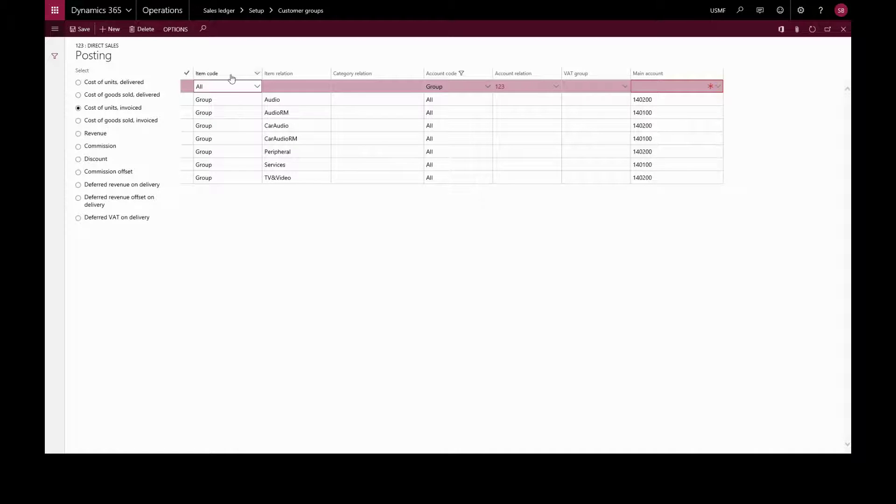
pyautogui.click(257, 87)
pyautogui.click(211, 100)
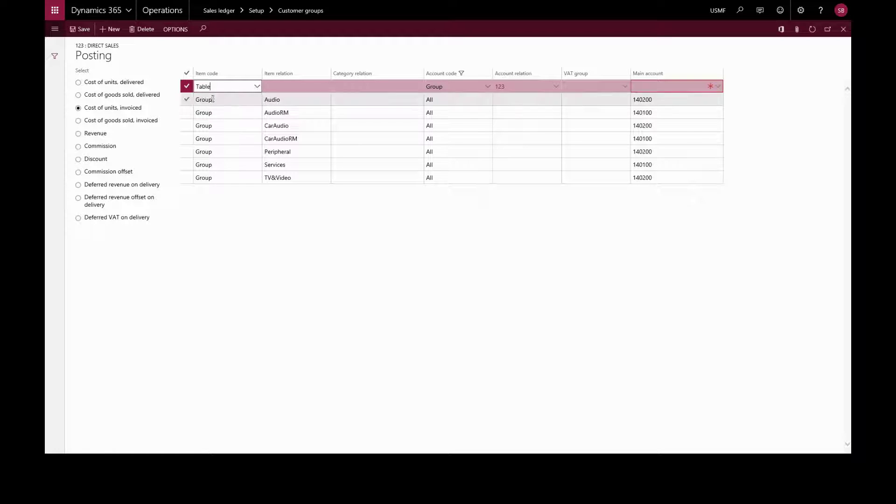
pyautogui.click(327, 89)
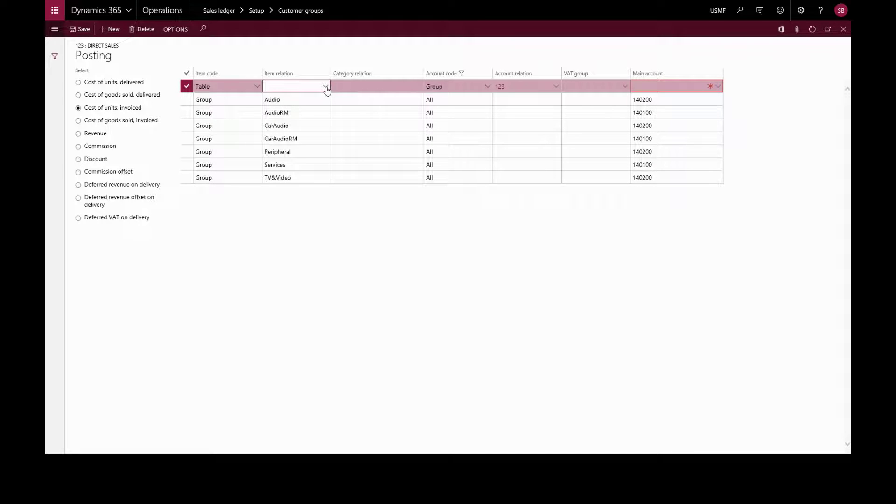
pyautogui.click(326, 87)
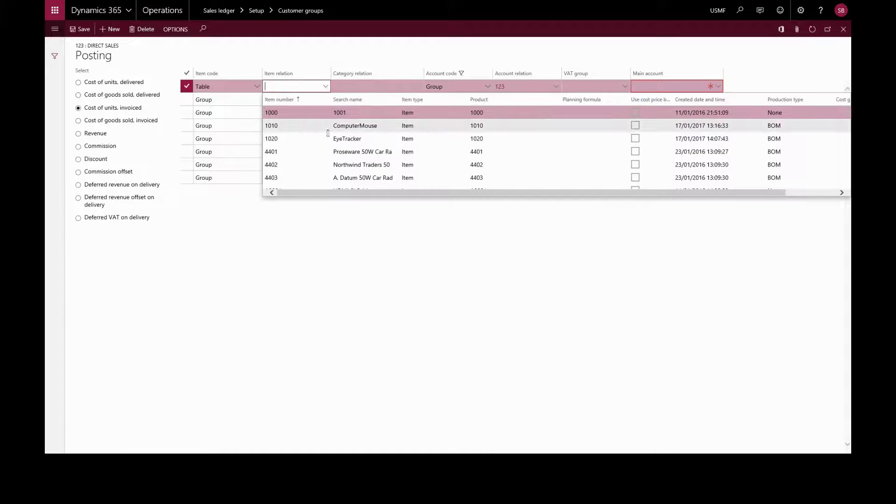
pyautogui.click(256, 87)
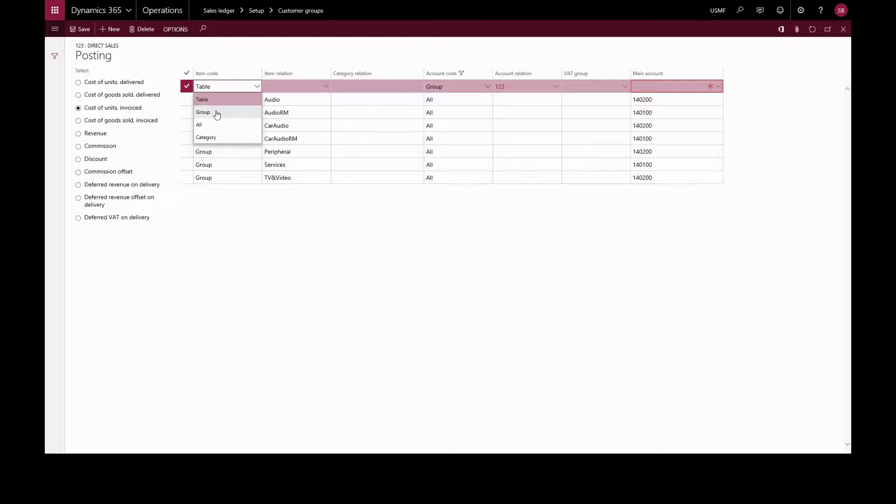
pyautogui.click(208, 138)
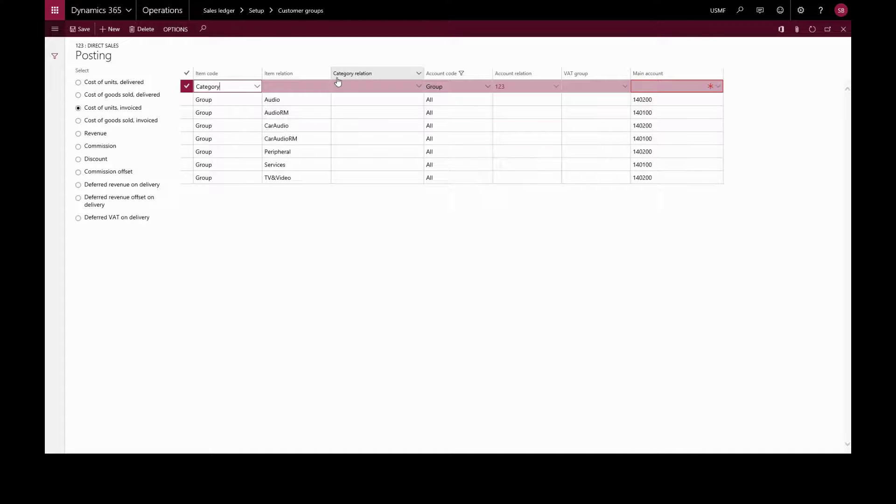
pyautogui.click(418, 87)
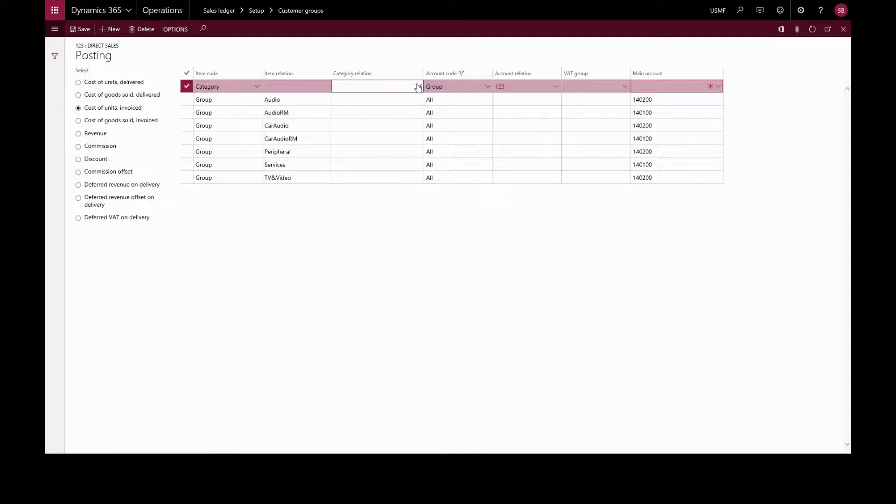
pyautogui.click(418, 87)
# Leave item posting and open Sales ledger parameters on the General tab
pyautogui.click(719, 87)
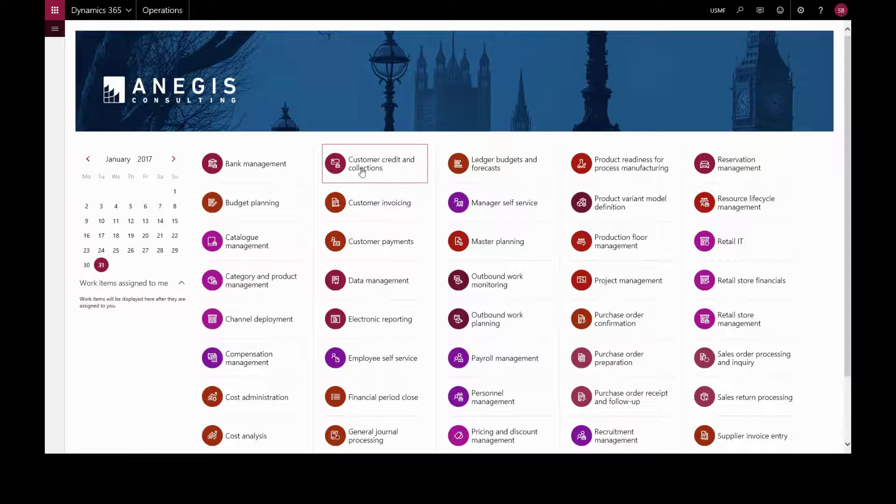
pyautogui.click(55, 31)
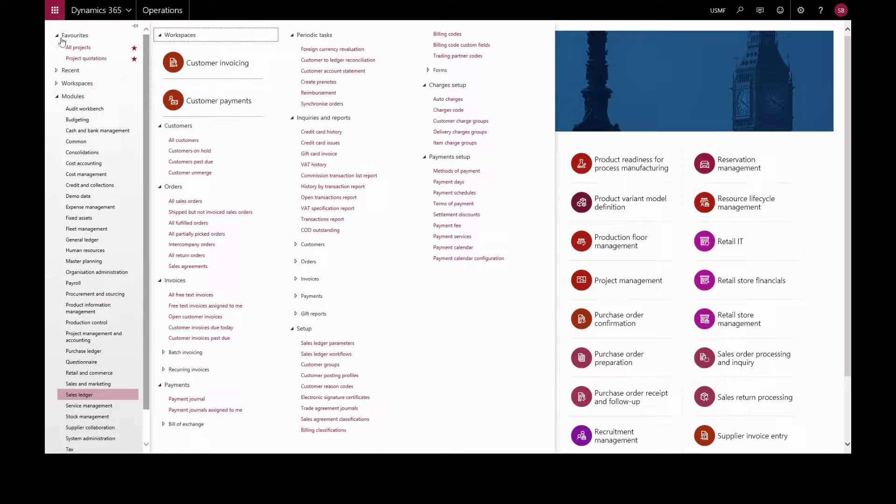
pyautogui.click(326, 344)
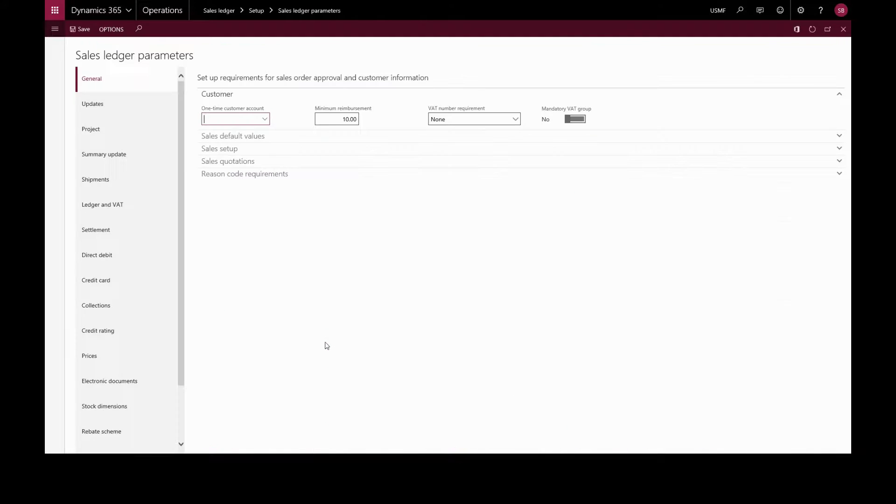
# Review credit rating options, leaving credit limit type None and over-limit message Review
pyautogui.click(109, 333)
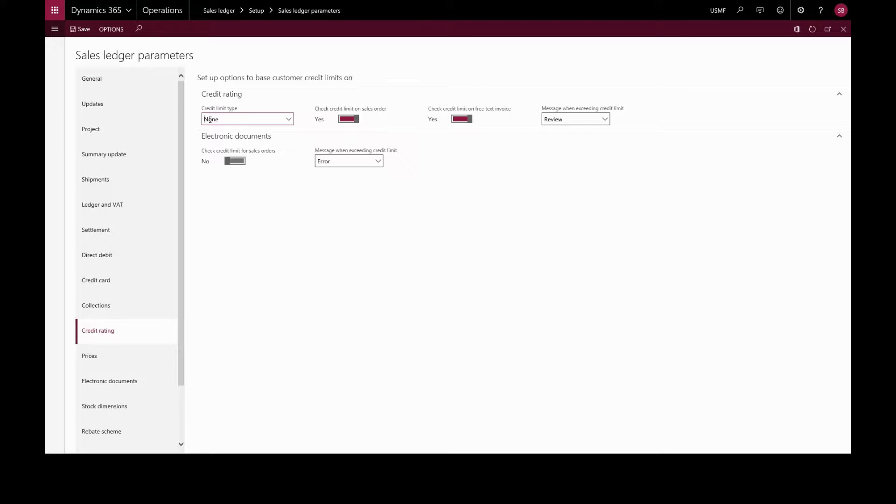
pyautogui.click(288, 121)
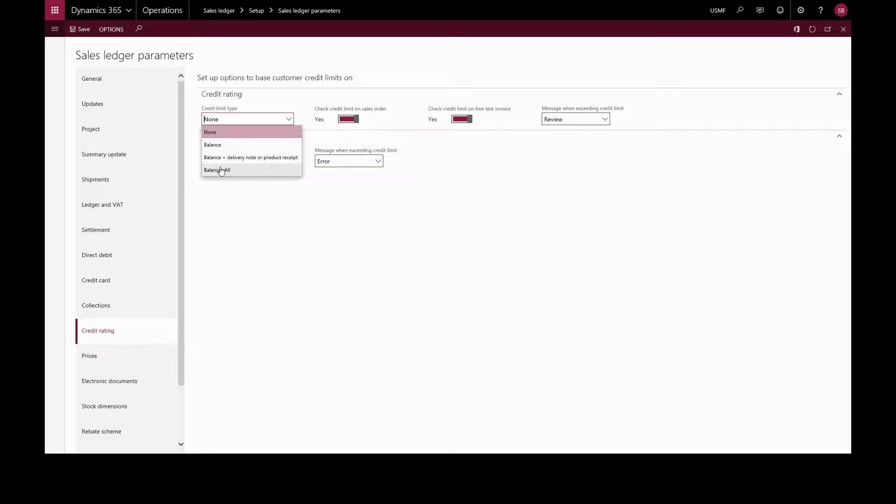
pyautogui.click(248, 171)
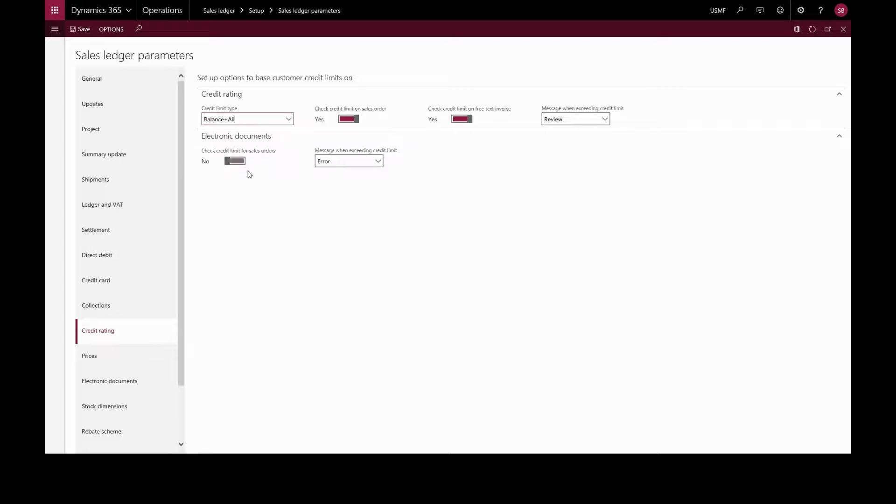
pyautogui.click(605, 119)
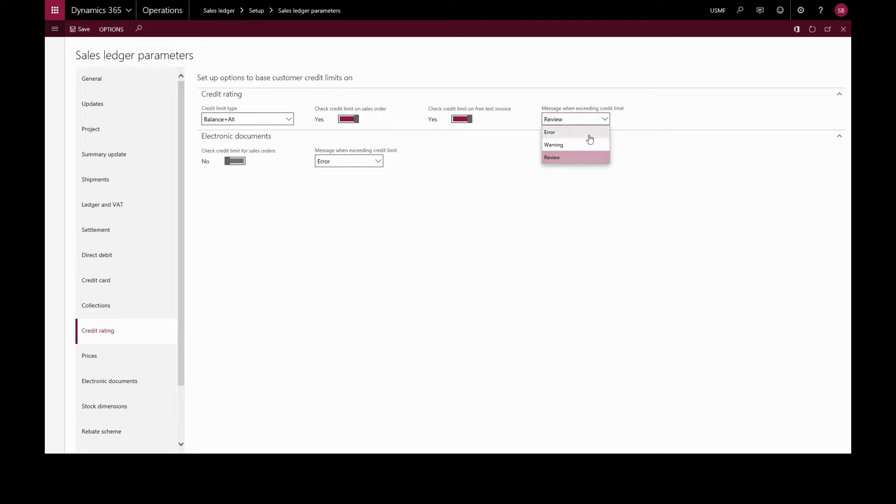
pyautogui.click(491, 164)
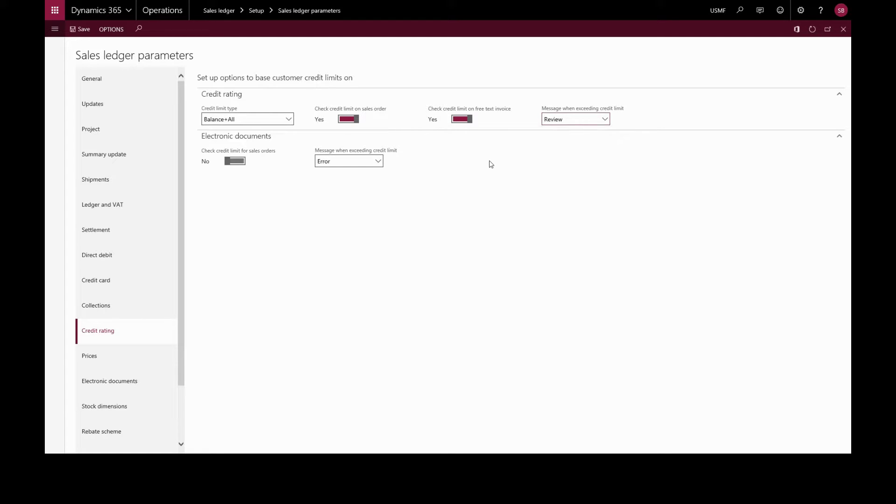
pyautogui.click(287, 119)
pyautogui.click(242, 135)
# Set Mandatory credit limit to Yes for customer Cat Wholesale Company under Credit and collections
pyautogui.click(55, 30)
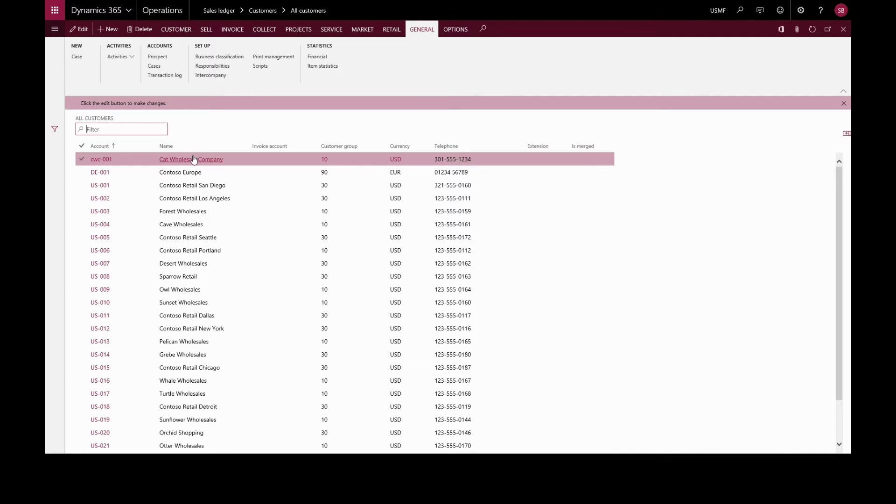
pyautogui.click(194, 158)
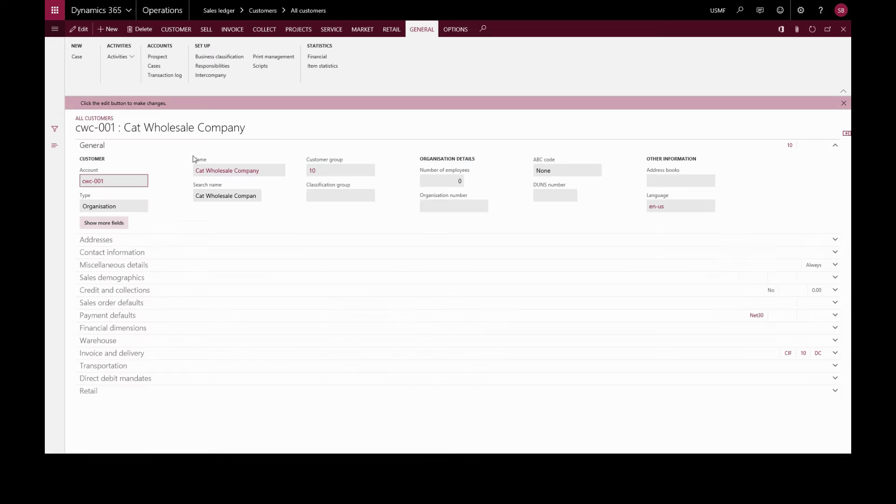
pyautogui.click(137, 294)
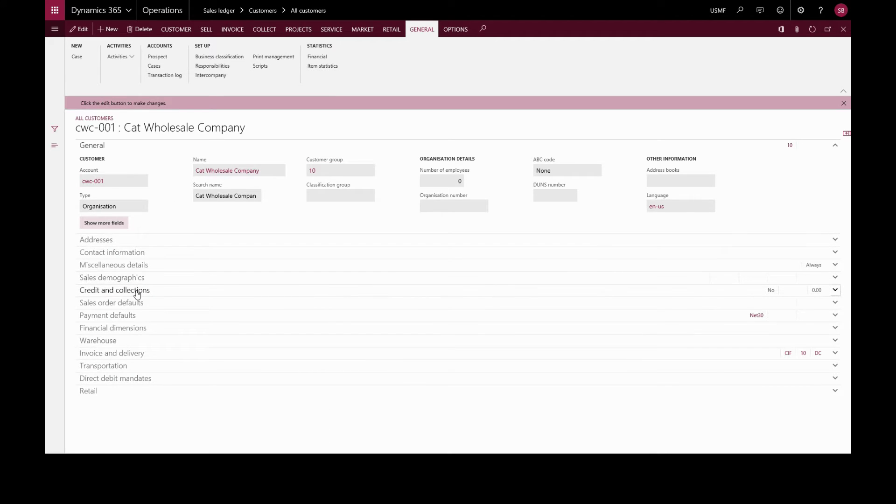
pyautogui.click(82, 30)
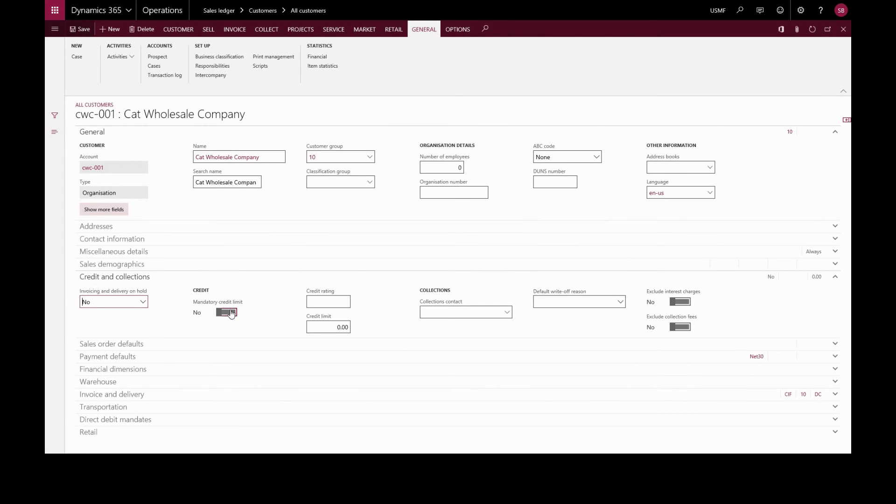
pyautogui.click(227, 313)
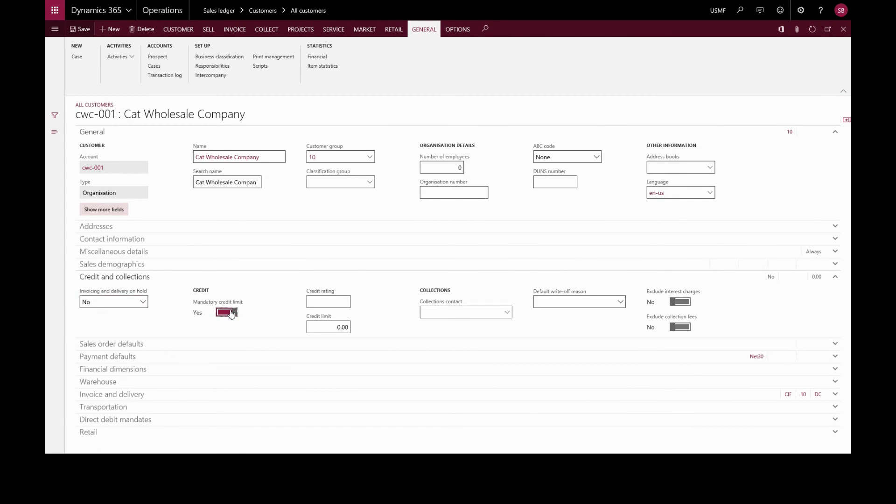